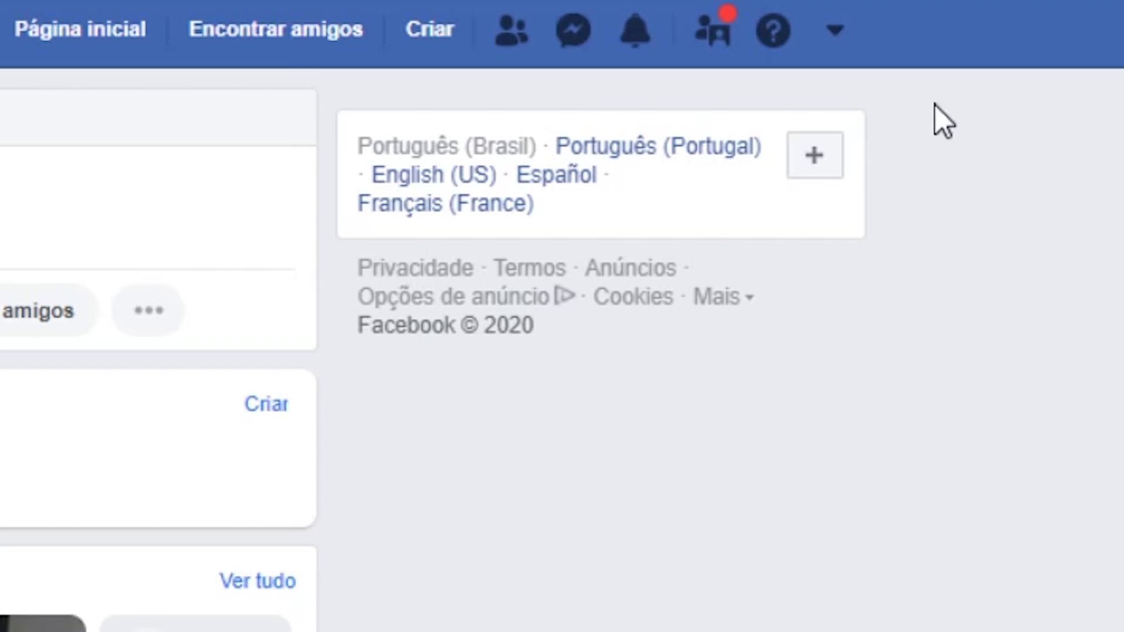
# - Open the Publicidade no Facebook site from the Facebook account options
pyautogui.click(837, 32)
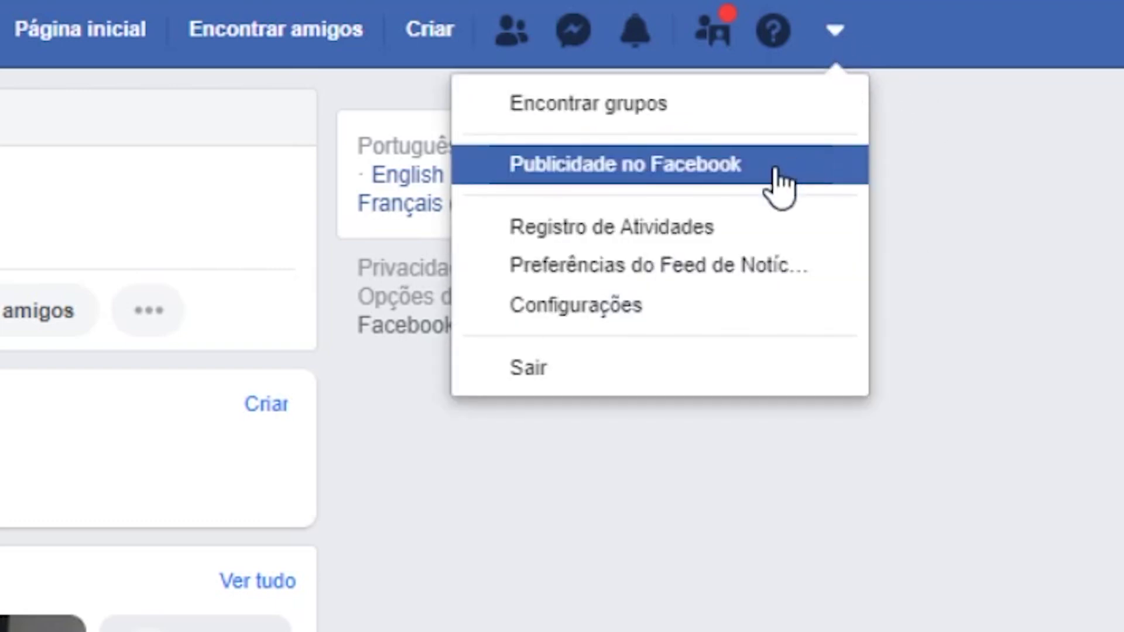
pyautogui.click(494, 186)
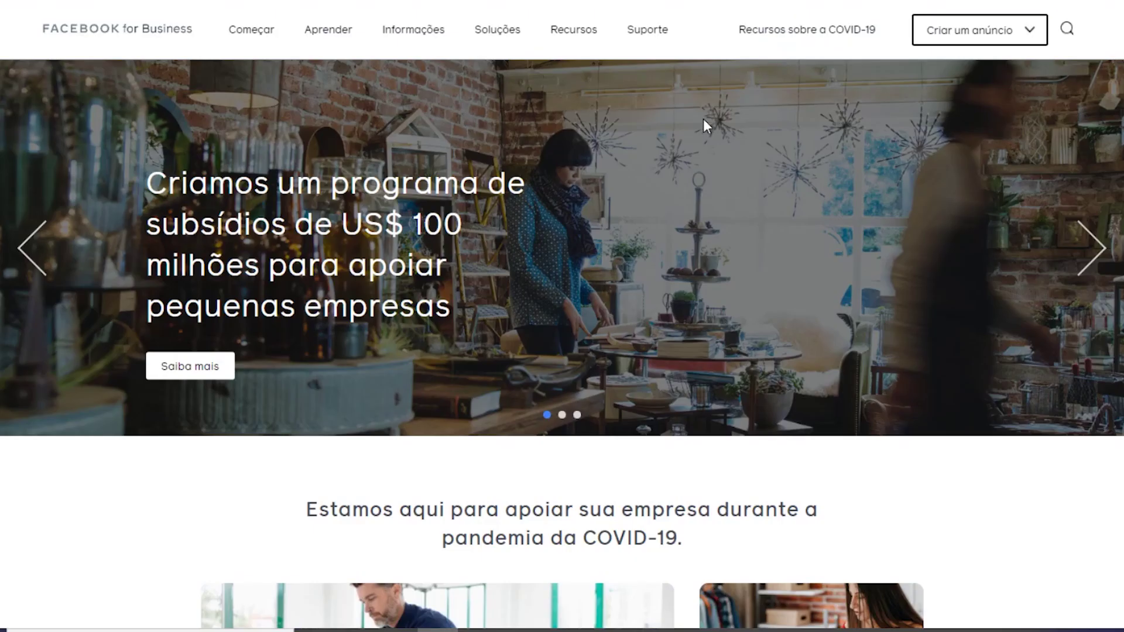
pyautogui.moveTo(248, 36)
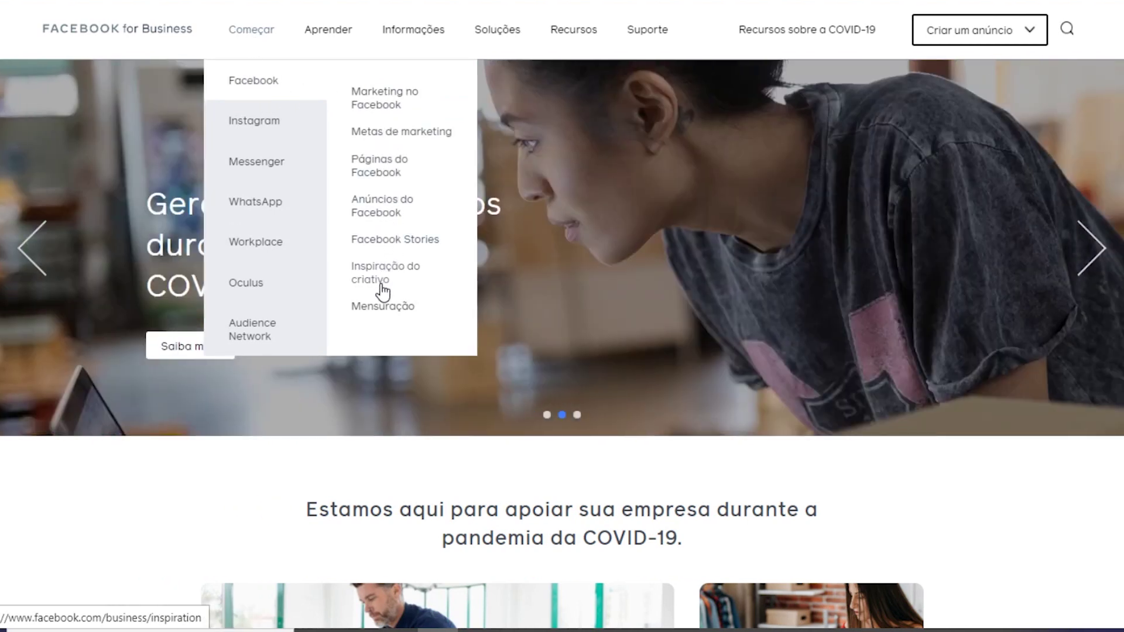
pyautogui.moveTo(274, 136)
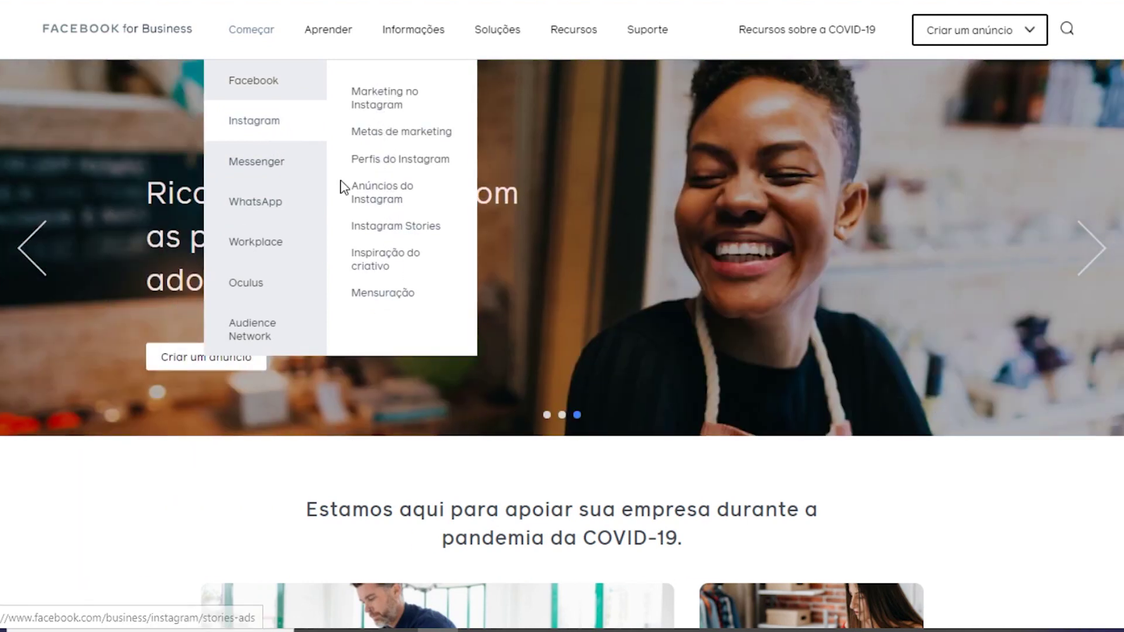
pyautogui.moveTo(313, 178)
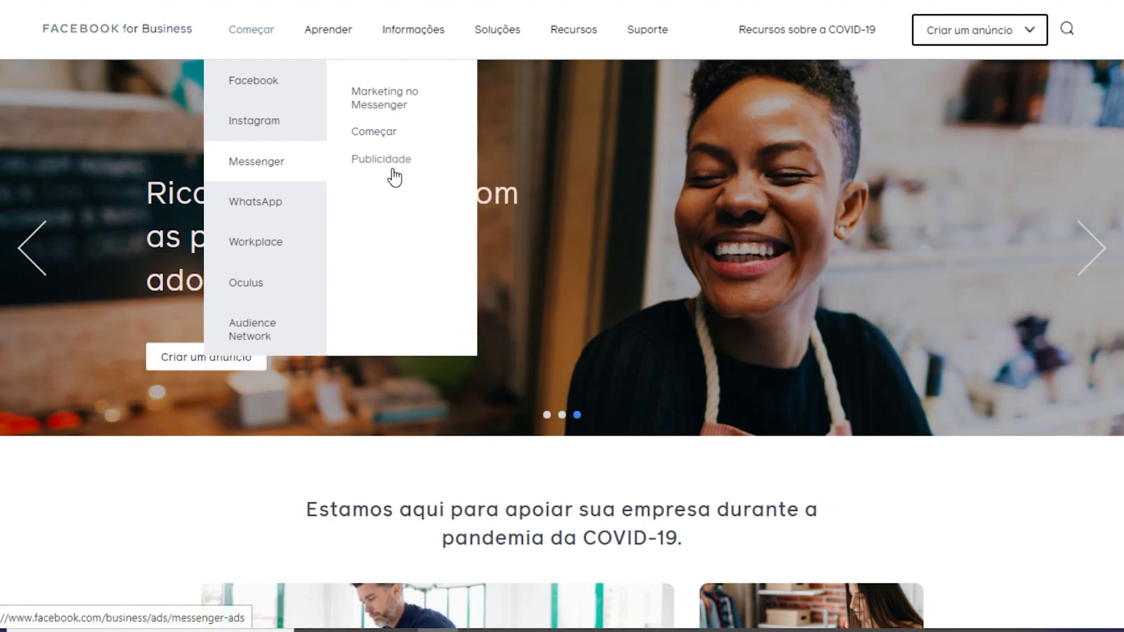
pyautogui.moveTo(296, 210)
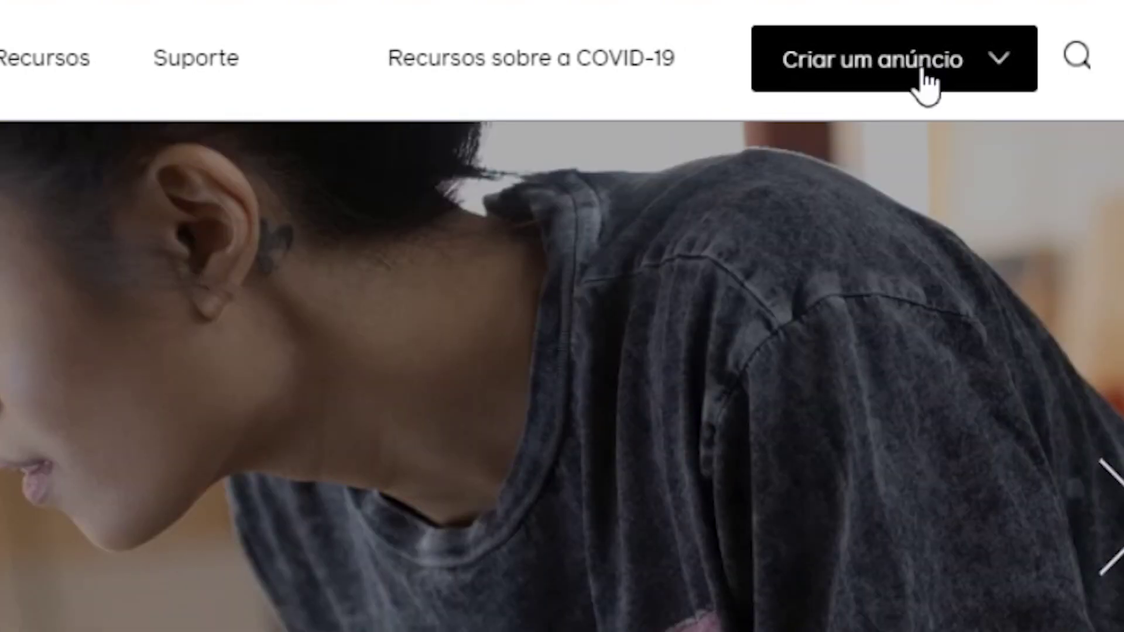
# - Start creating an ad and choose Tráfego as the new campaign's marketing objective
pyautogui.click(925, 83)
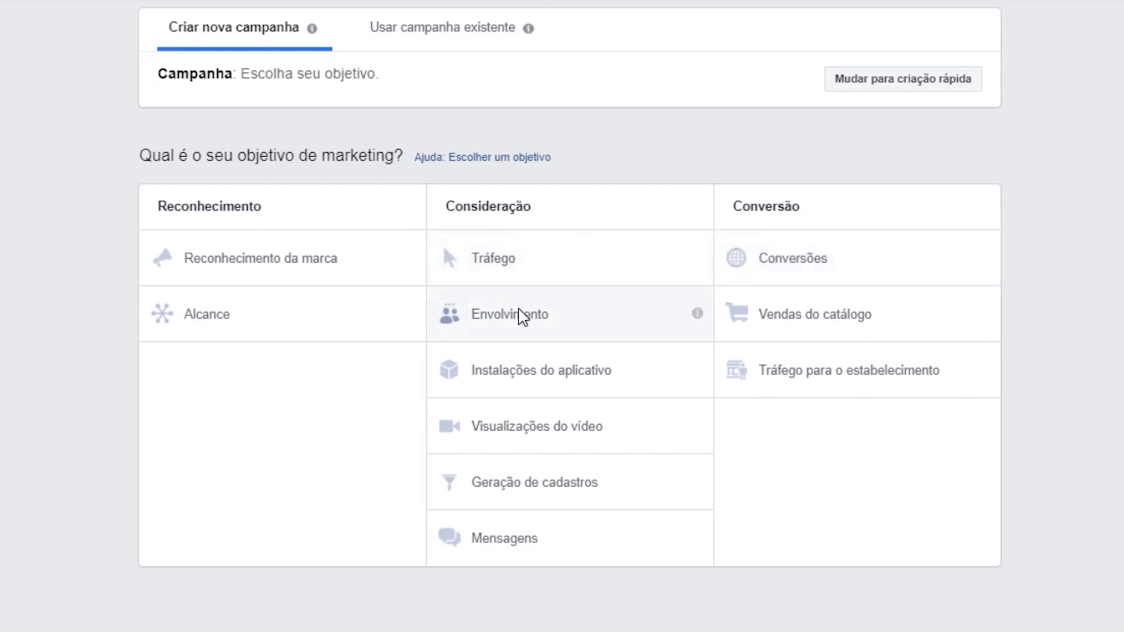
pyautogui.click(508, 272)
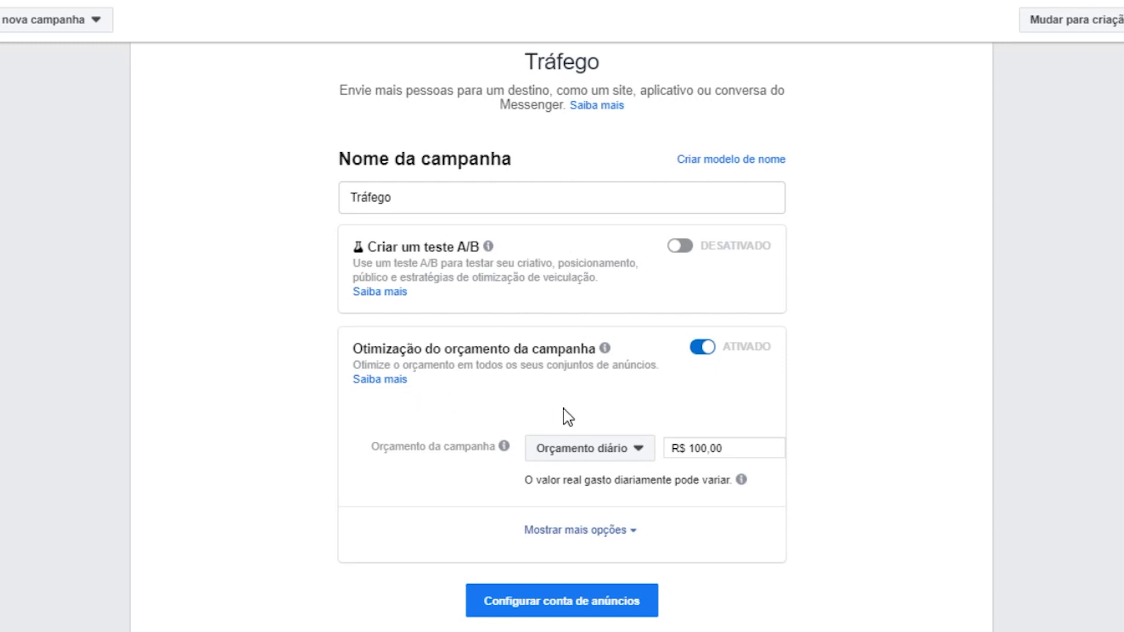
# - Keep Orçamento diário as the campaign budget type and continue to the ad account configuration
pyautogui.click(638, 448)
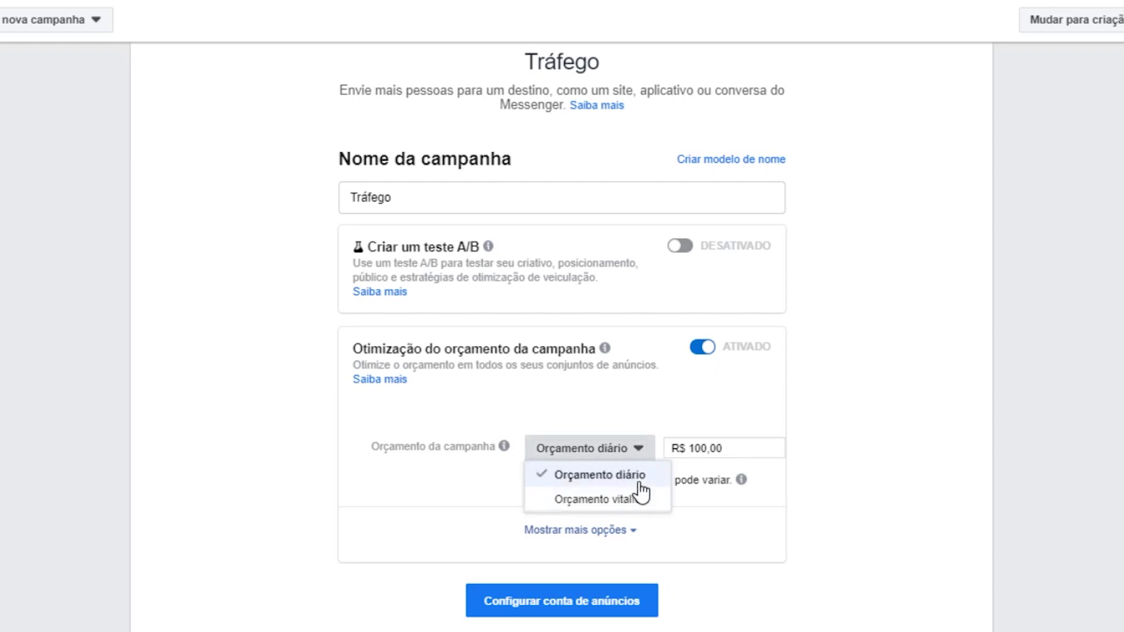
pyautogui.click(702, 424)
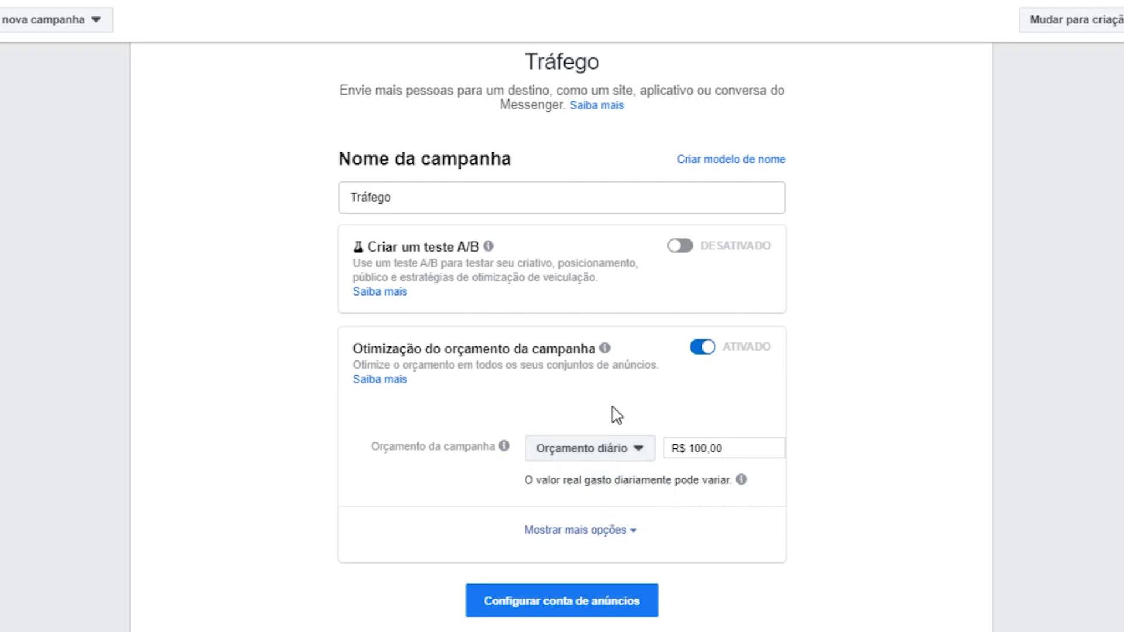
pyautogui.click(607, 602)
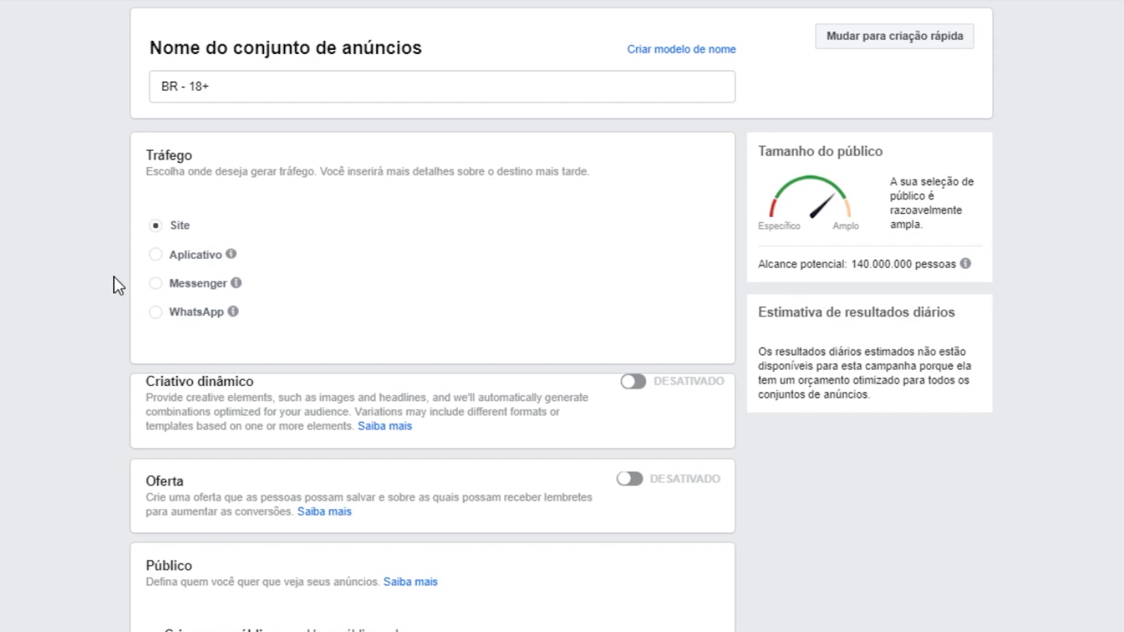
# - Review the ad set's custom audience choices and the sources available for creating a new Público Personalizado
pyautogui.scroll(-5, 685, 409)
pyautogui.scroll(-3, 685, 409)
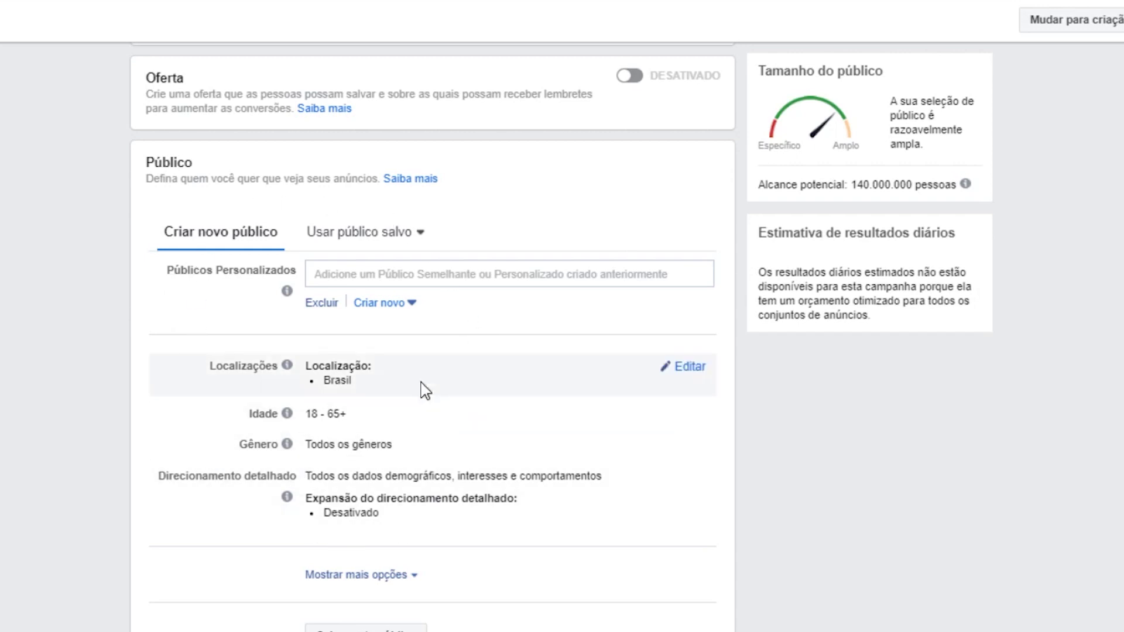
pyautogui.click(387, 276)
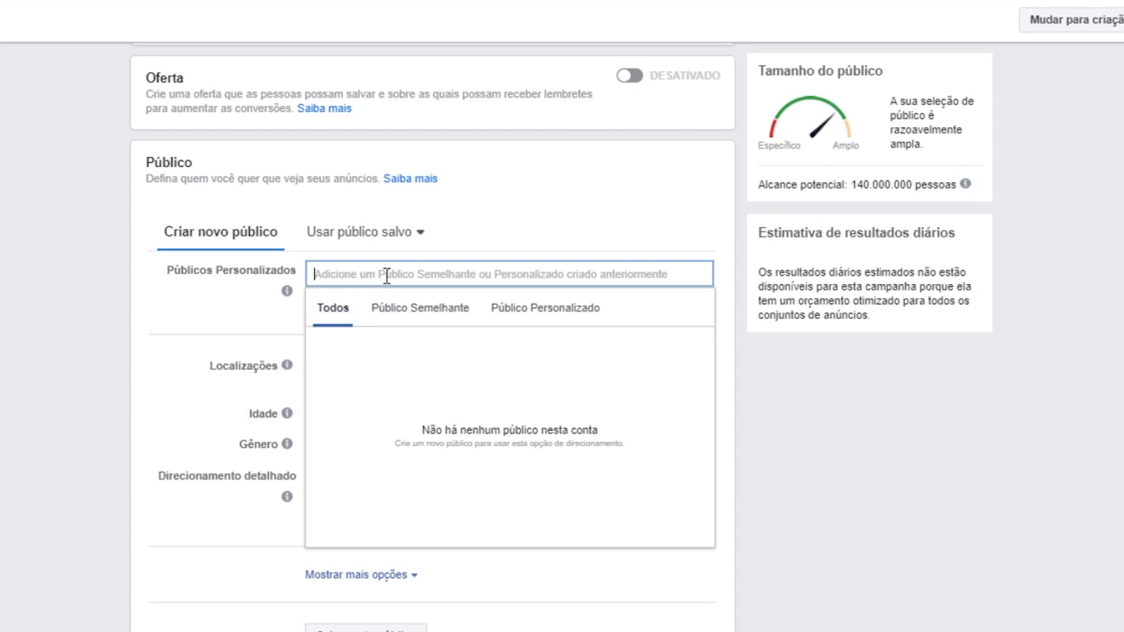
pyautogui.click(231, 313)
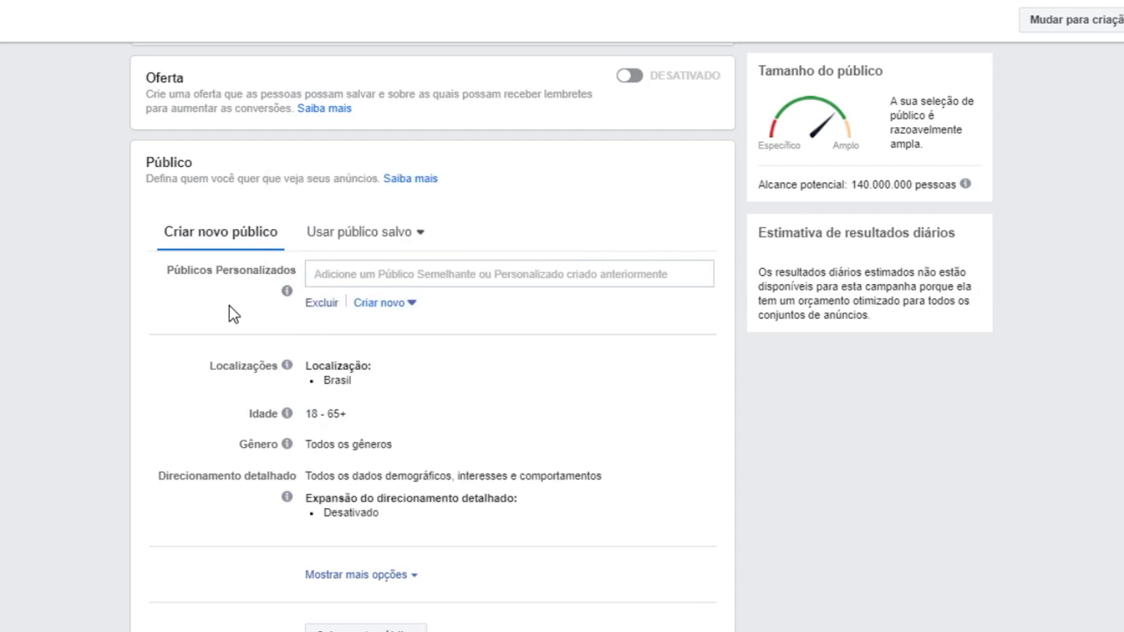
pyautogui.click(377, 304)
pyautogui.click(426, 352)
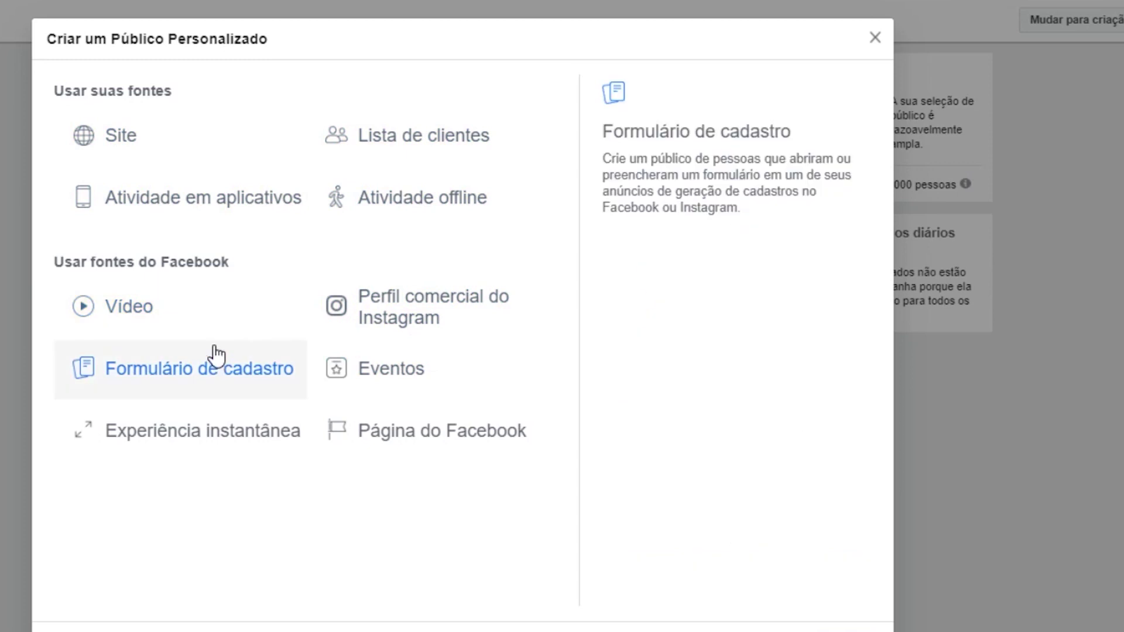
pyautogui.press('Escape')
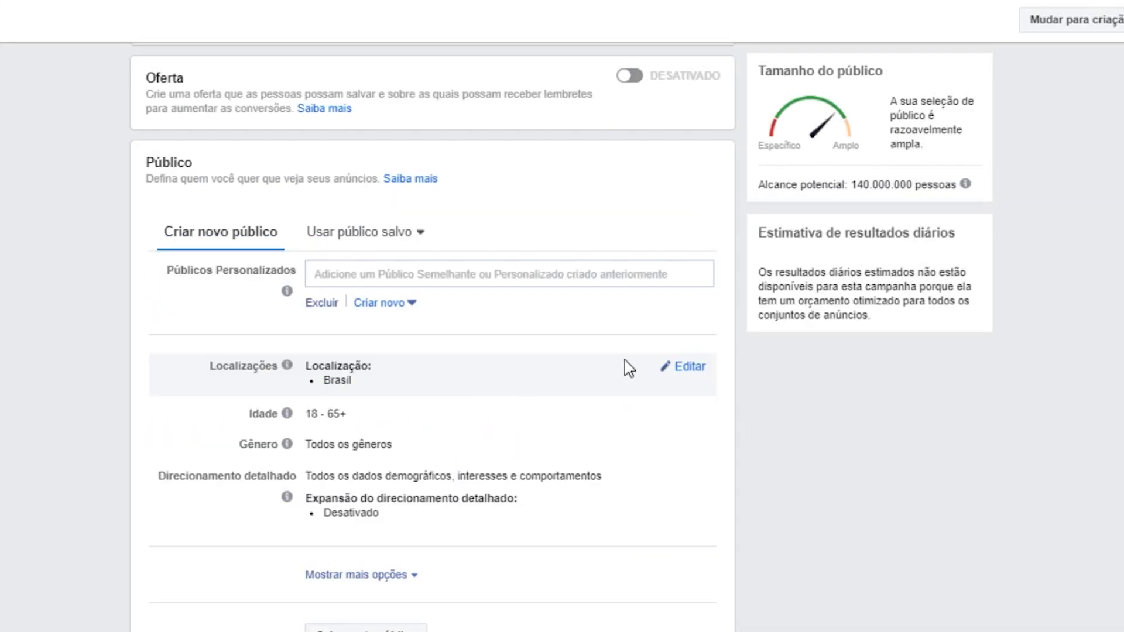
# - Edit the audience's locations, adding Santa Catarina, Brasil and narrowing the target to Florianópolis
pyautogui.click(689, 367)
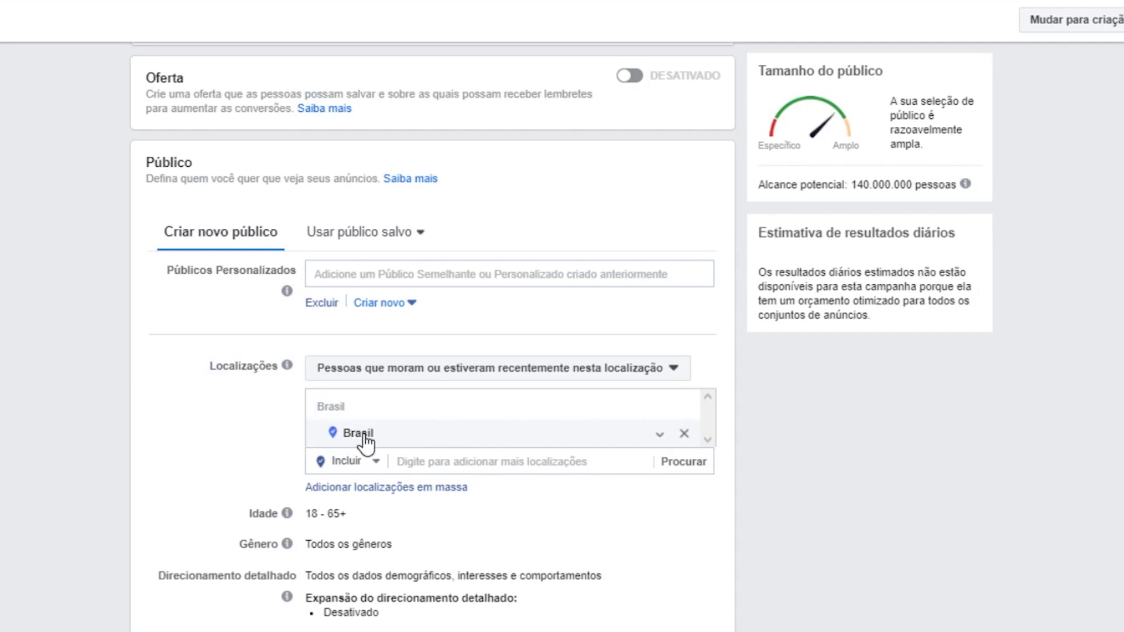
pyautogui.click(501, 462)
pyautogui.write('santa catarina')
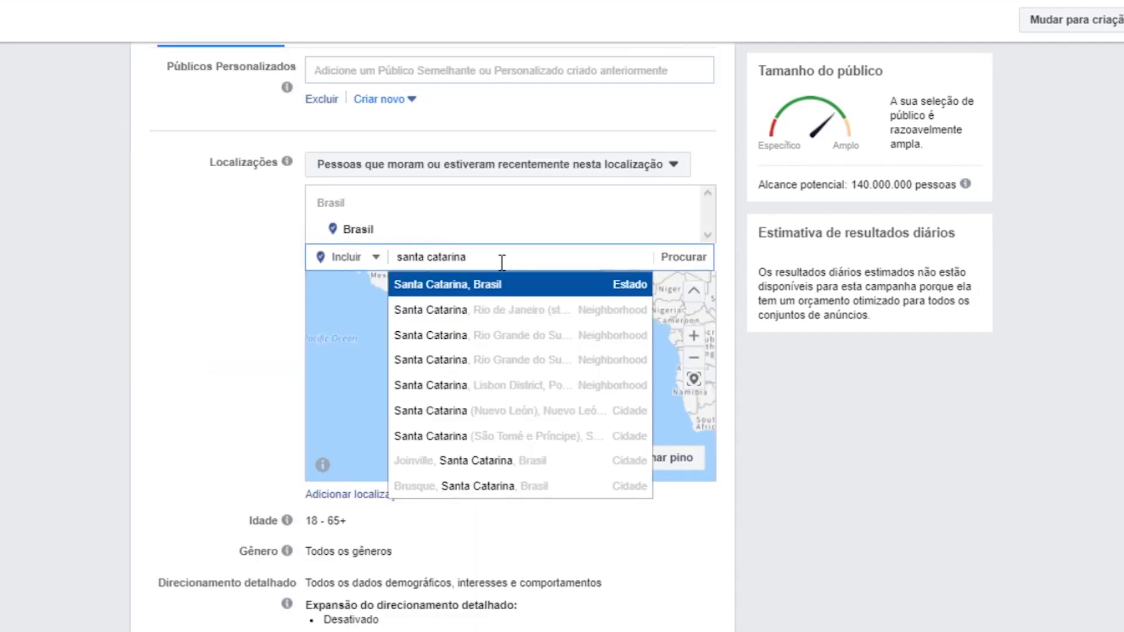
pyautogui.press('Return')
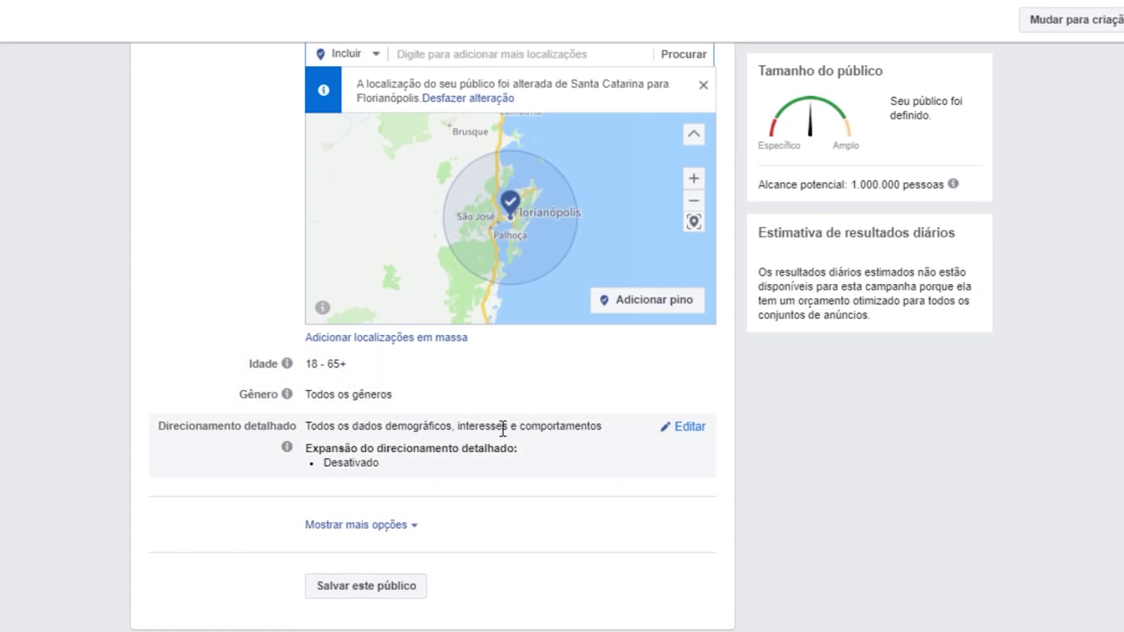
# - Open the audience's detailed targeting for editing and search it for "divorciado"
pyautogui.click(689, 433)
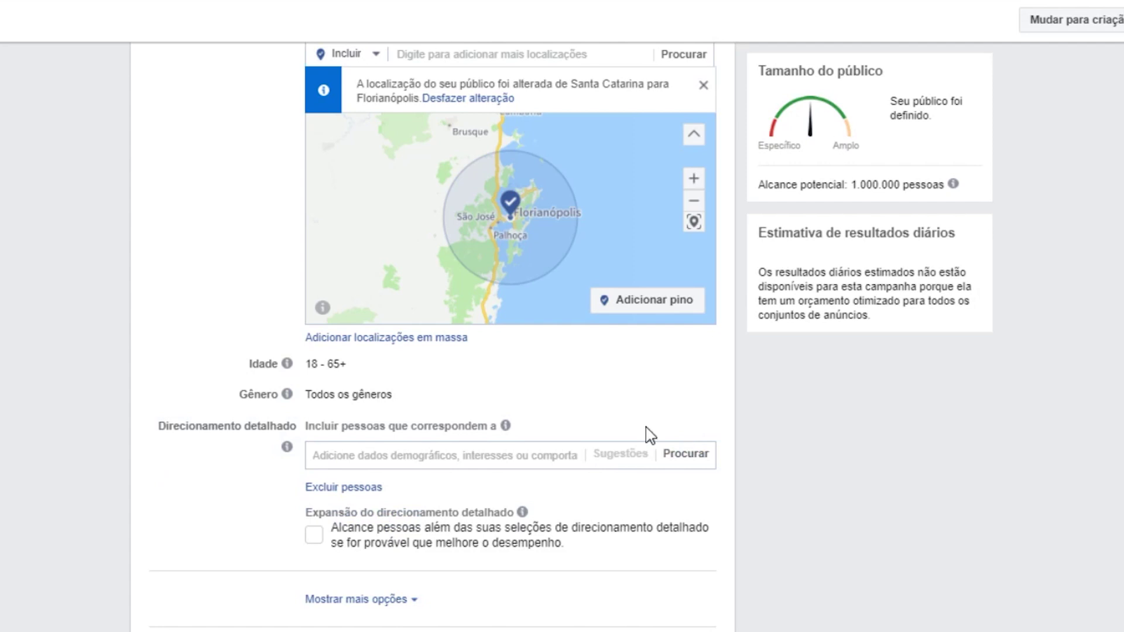
pyautogui.scroll(-2, 561, 445)
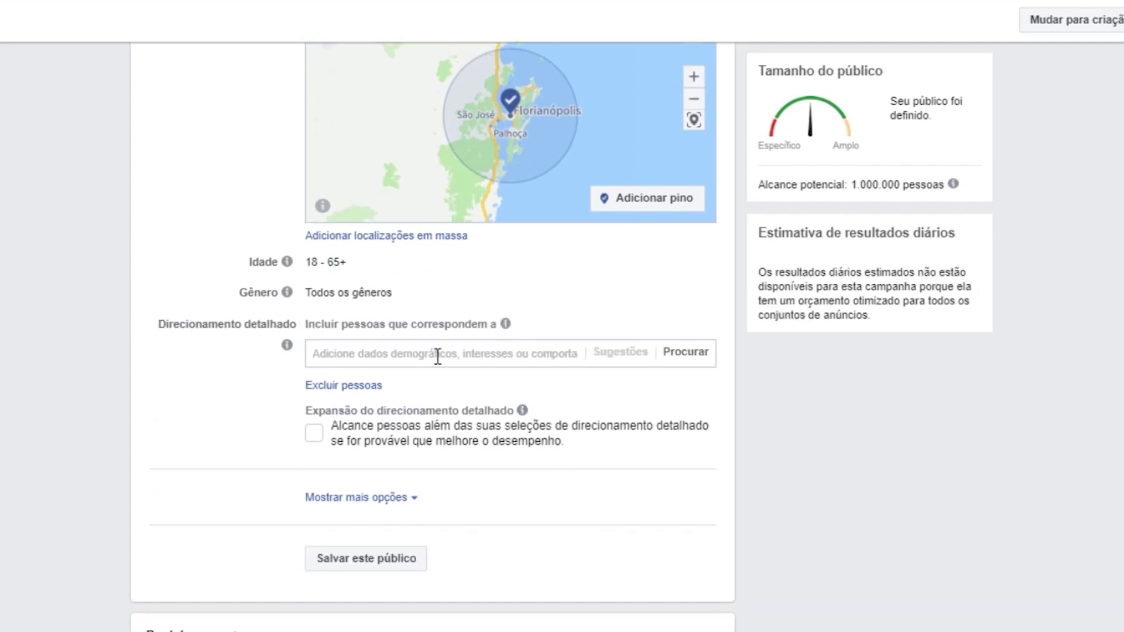
pyautogui.scroll(-2, 437, 356)
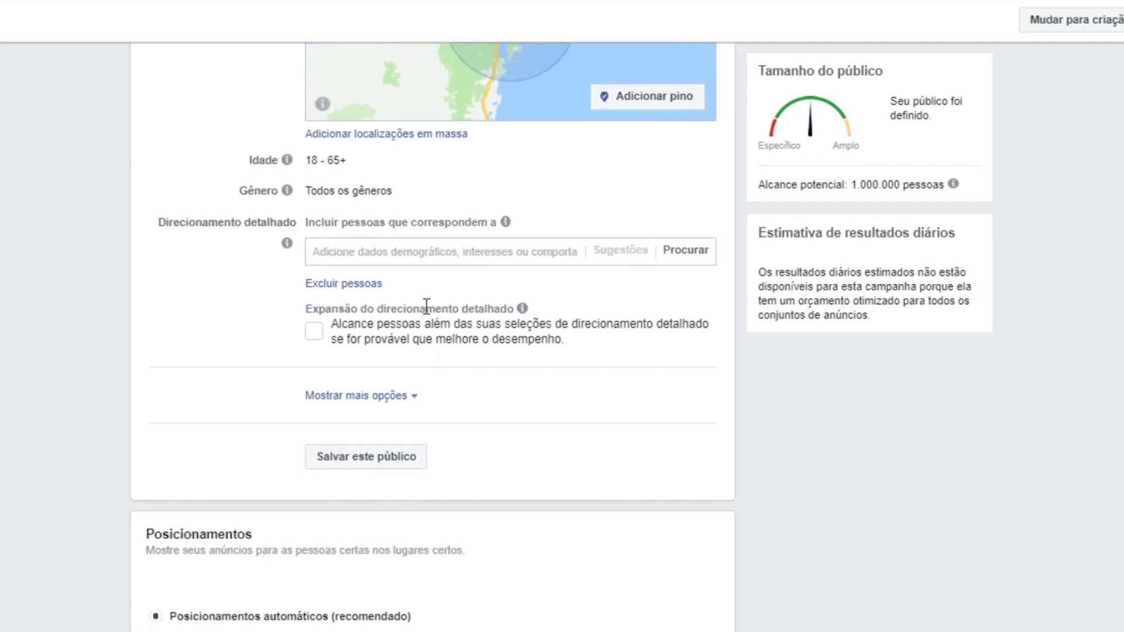
pyautogui.click(434, 246)
pyautogui.write('divorciado')
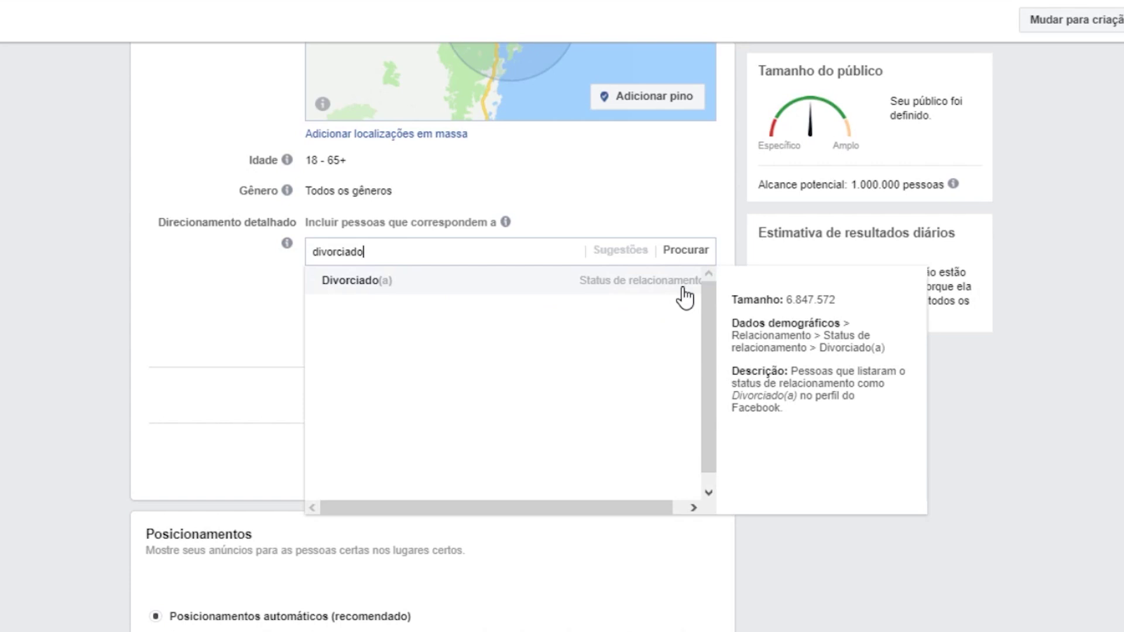
# - Switch the ad set's placements to Posicionamentos manuais and review the platforms and feed placements
pyautogui.scroll(-7, 195, 185)
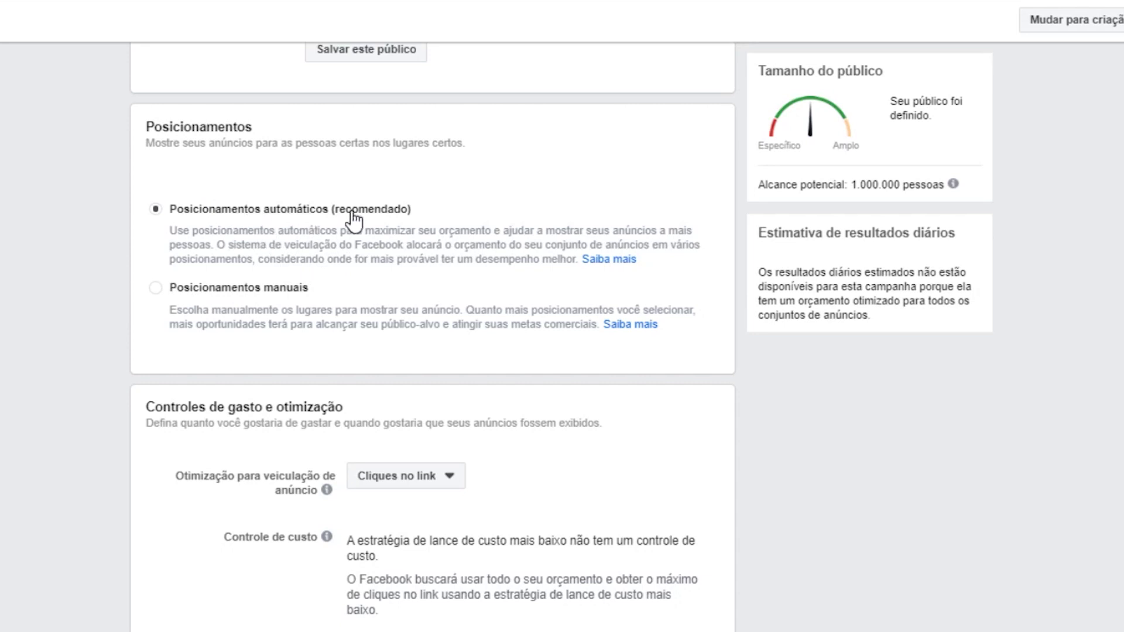
pyautogui.click(267, 289)
pyautogui.scroll(-4, 445, 322)
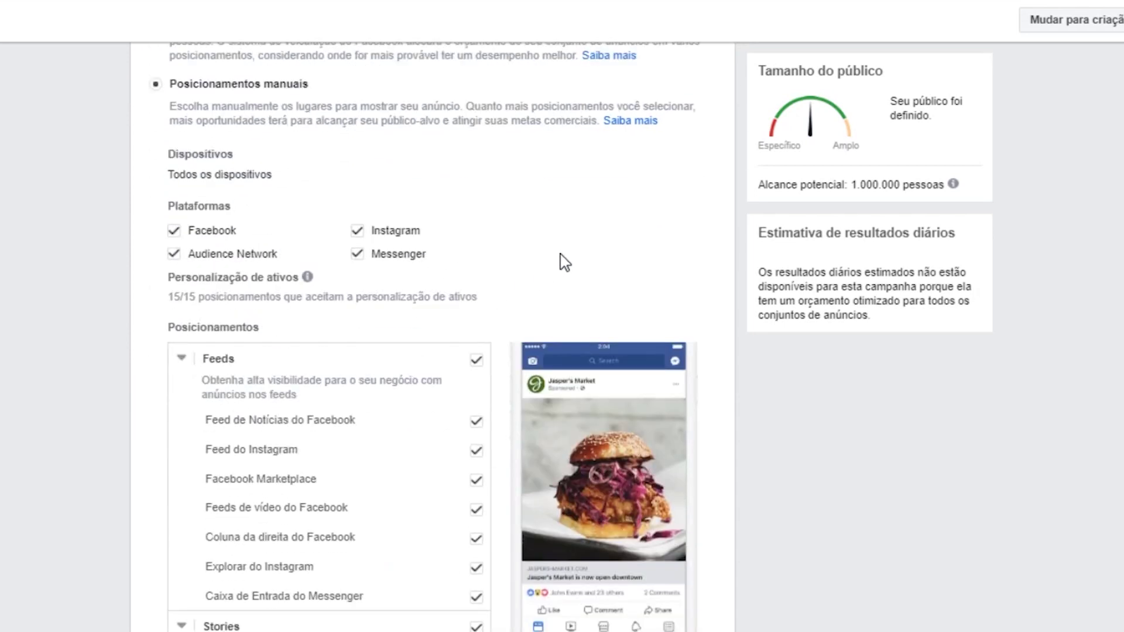
# - Review the ad delivery optimization options, keep Cliques no link, and continue to the ad creation page
pyautogui.scroll(-2, 564, 261)
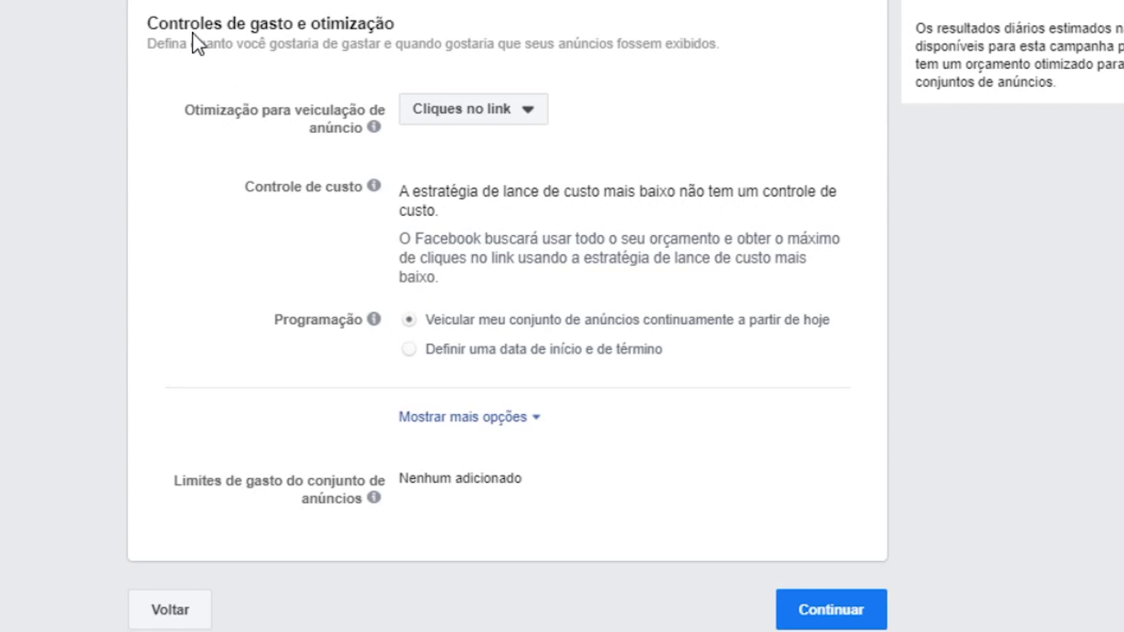
pyautogui.click(539, 115)
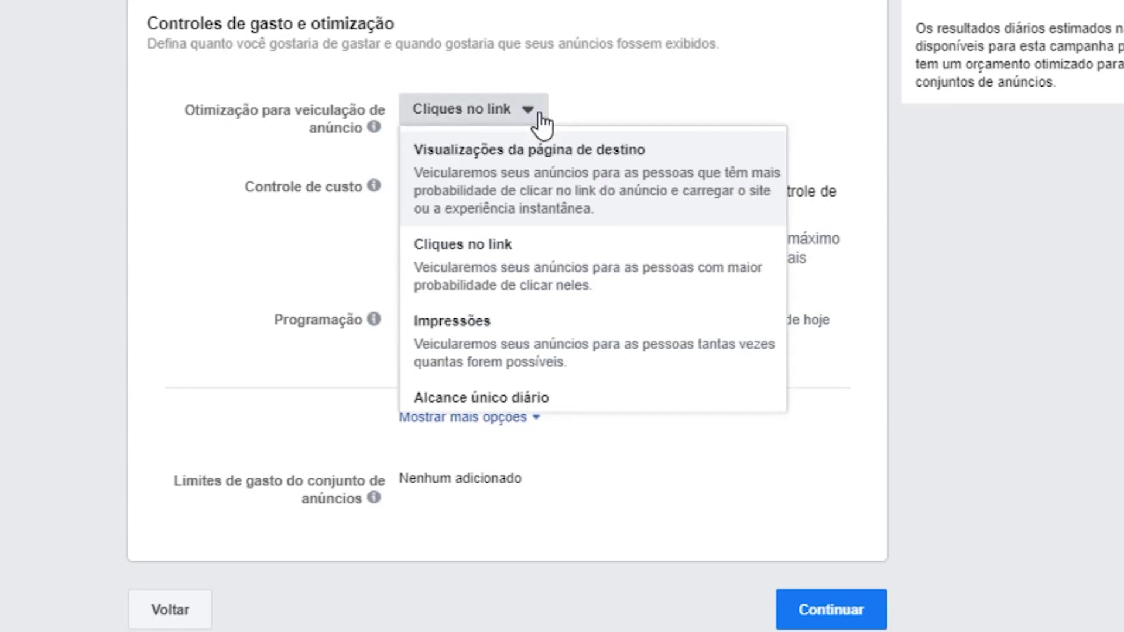
pyautogui.scroll(-1, 523, 375)
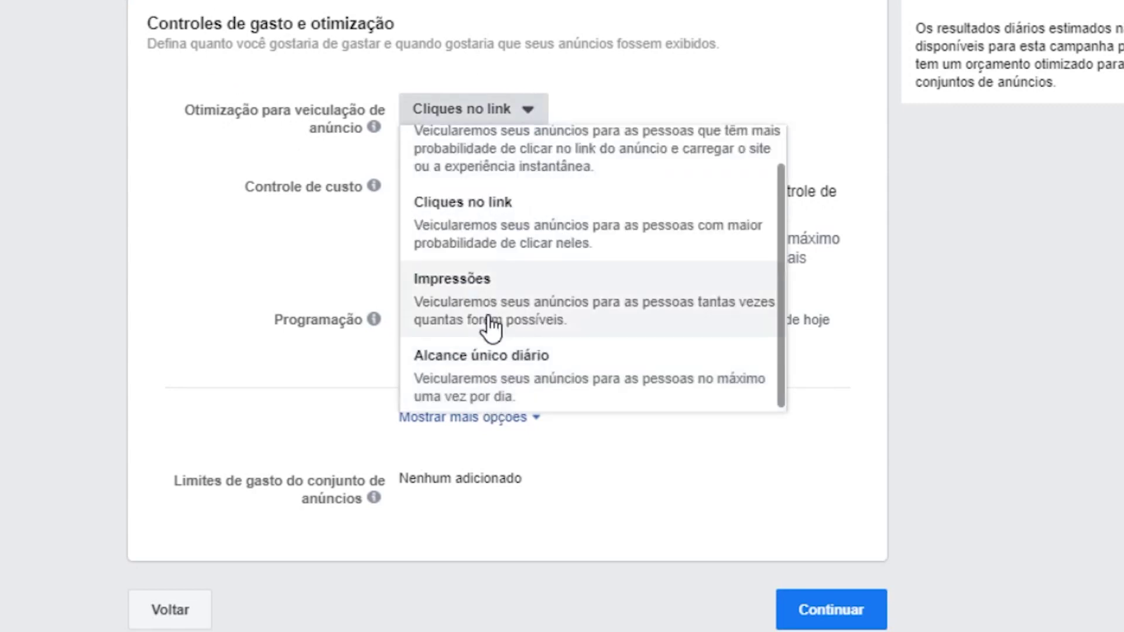
pyautogui.scroll(1, 486, 281)
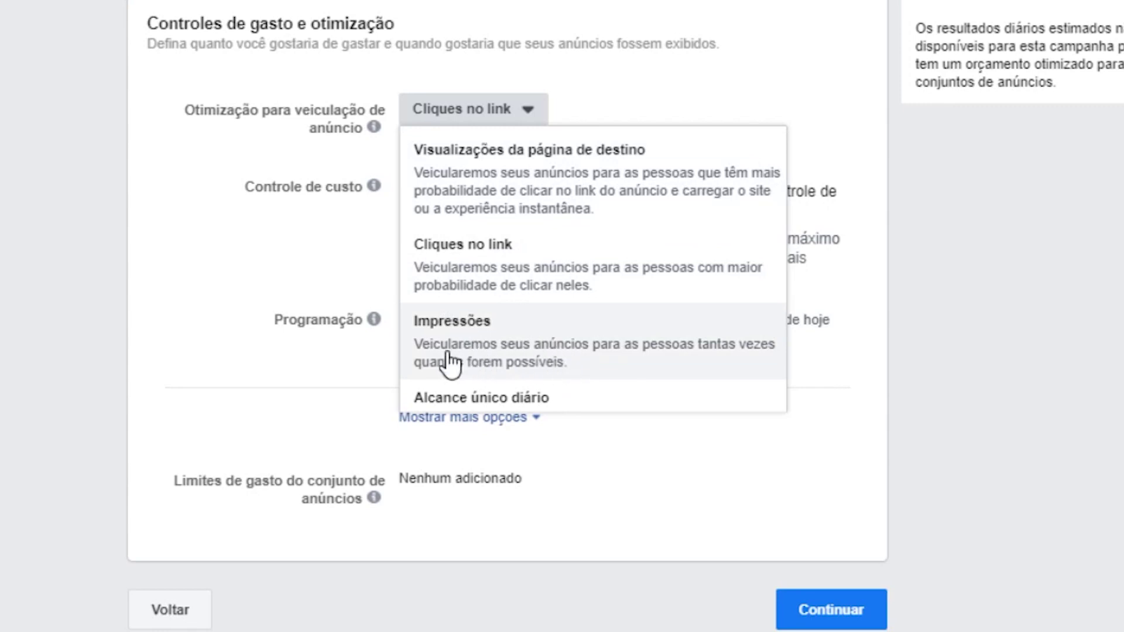
pyautogui.click(531, 117)
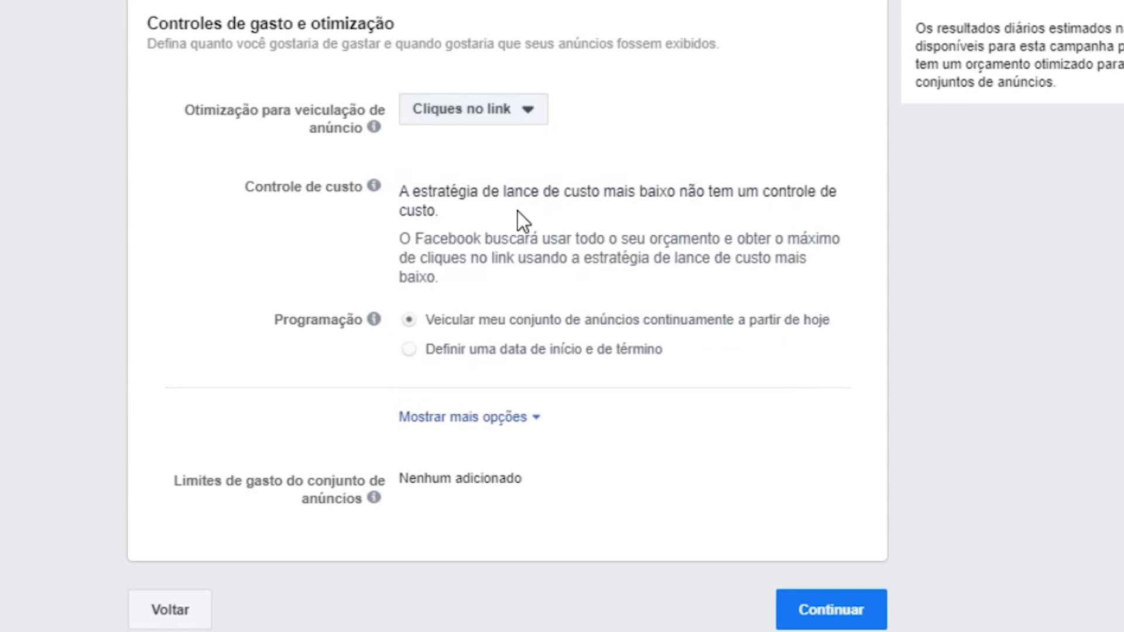
pyautogui.click(801, 613)
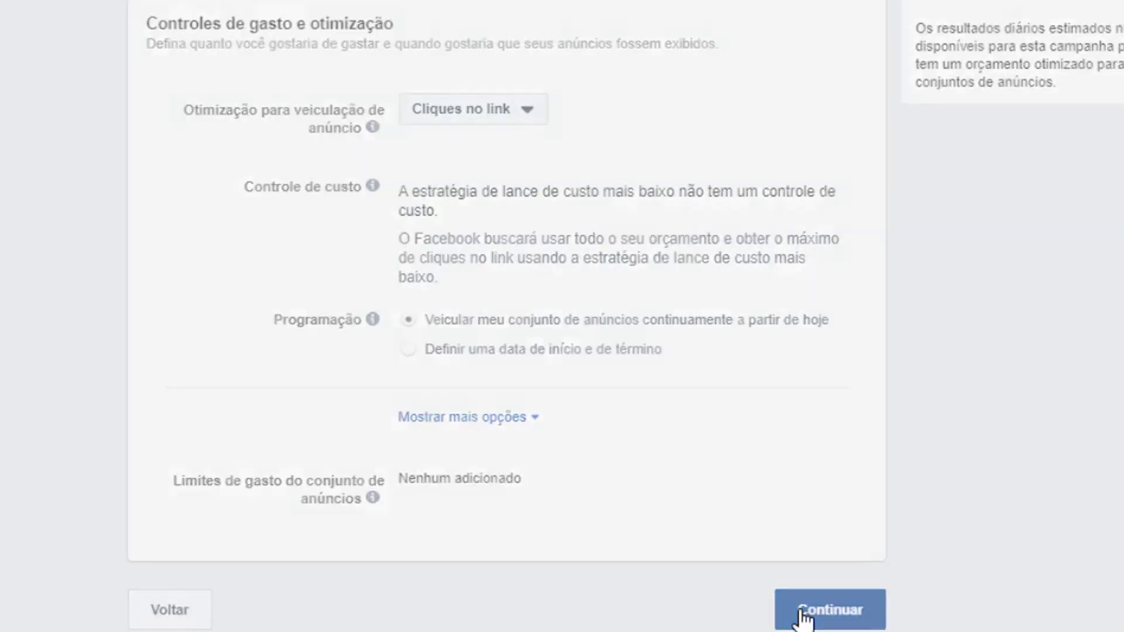
# - Review the ad formats with Imagem ou vídeo único selected, and check the Mídia options for adding an image or video
pyautogui.scroll(-3, 665, 299)
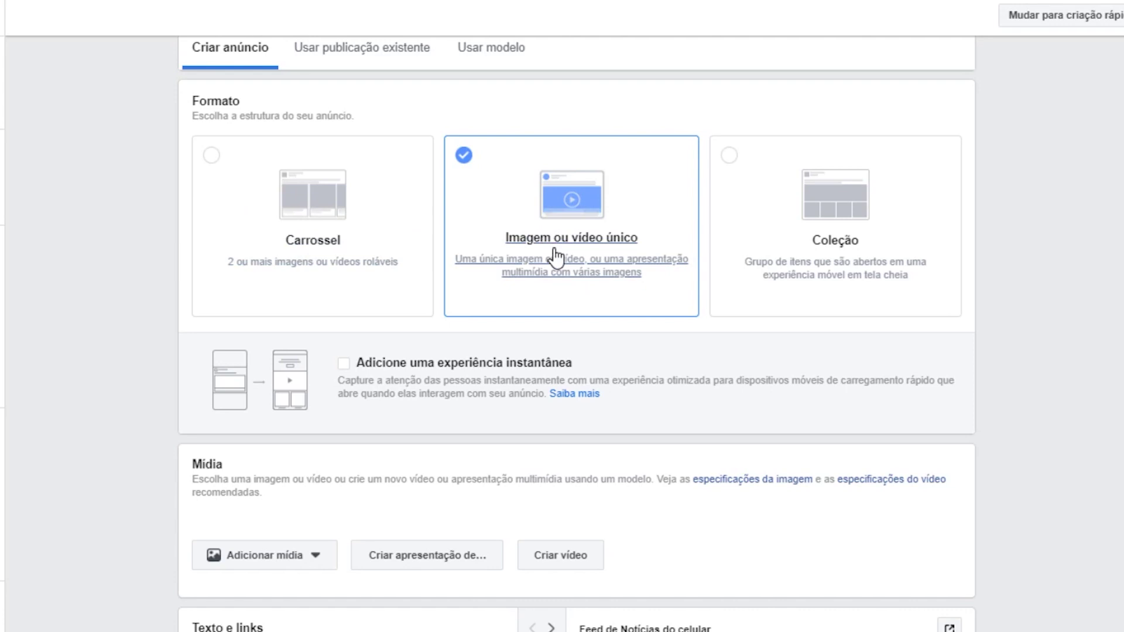
pyautogui.scroll(-6, 249, 90)
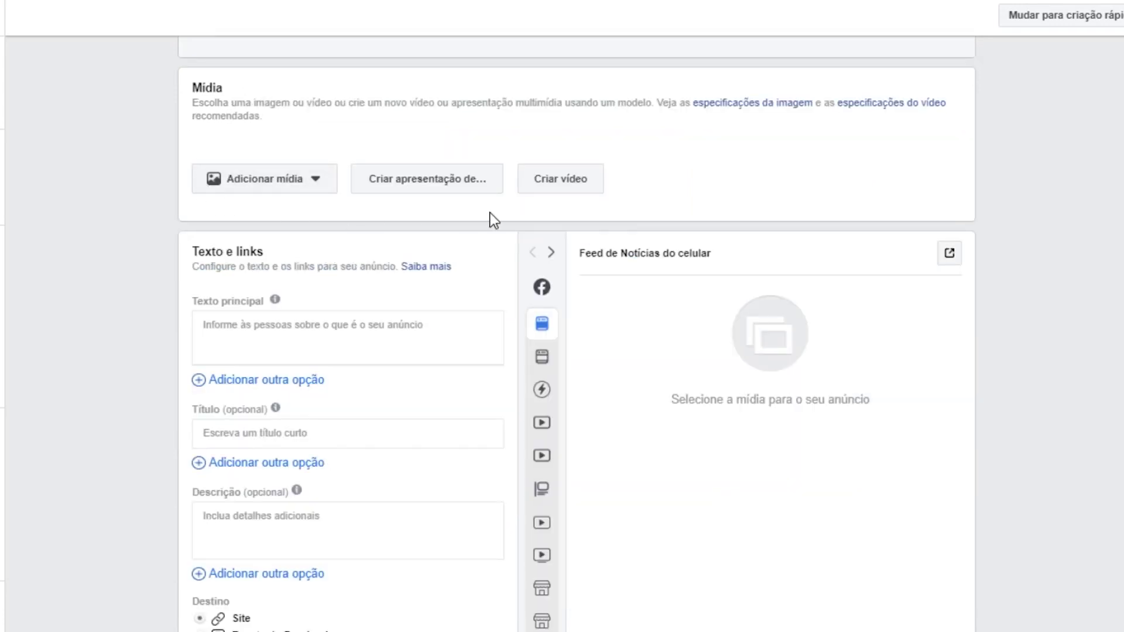
pyautogui.click(319, 189)
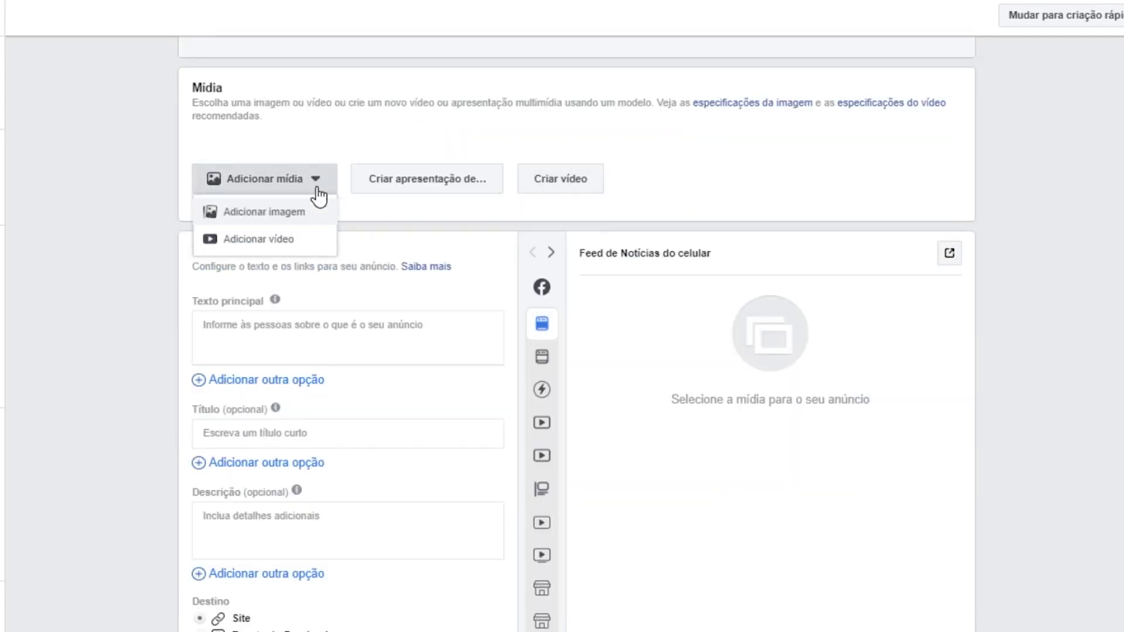
pyautogui.click(256, 217)
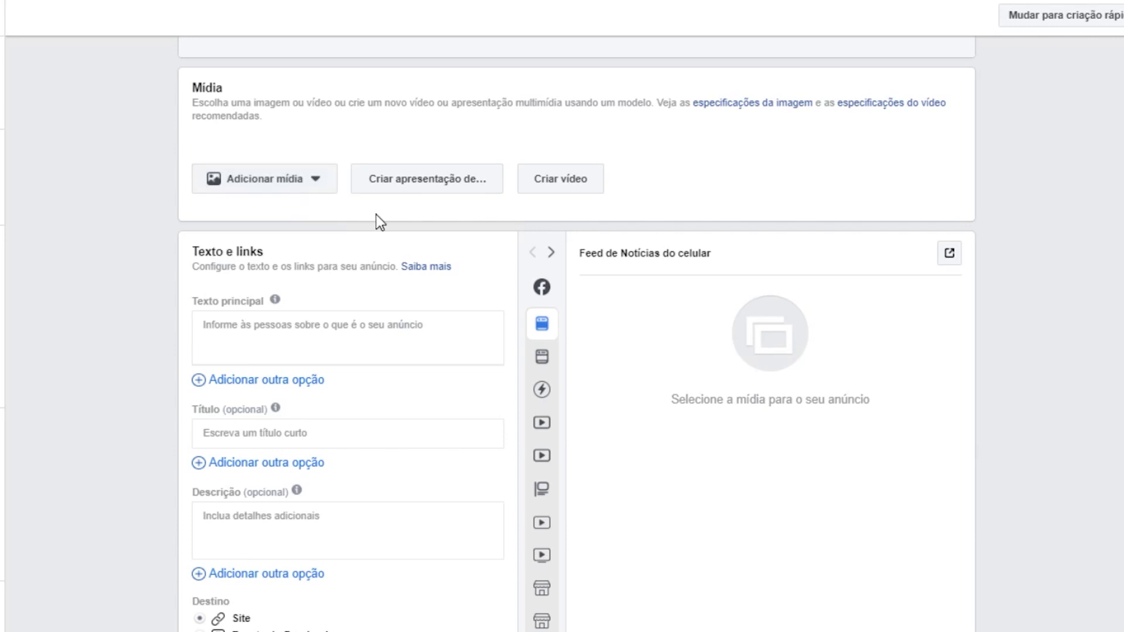
# - Examine the ad's Texto e links section, covering the primary text, title, description and destination fields
pyautogui.scroll(-2, 378, 221)
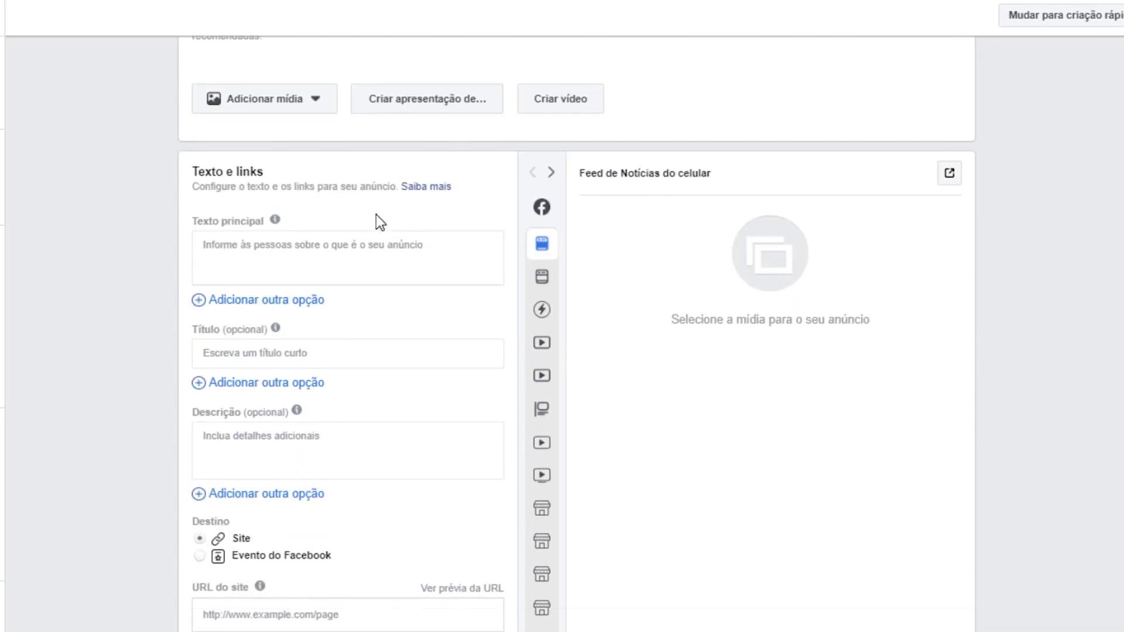
pyautogui.click(373, 237)
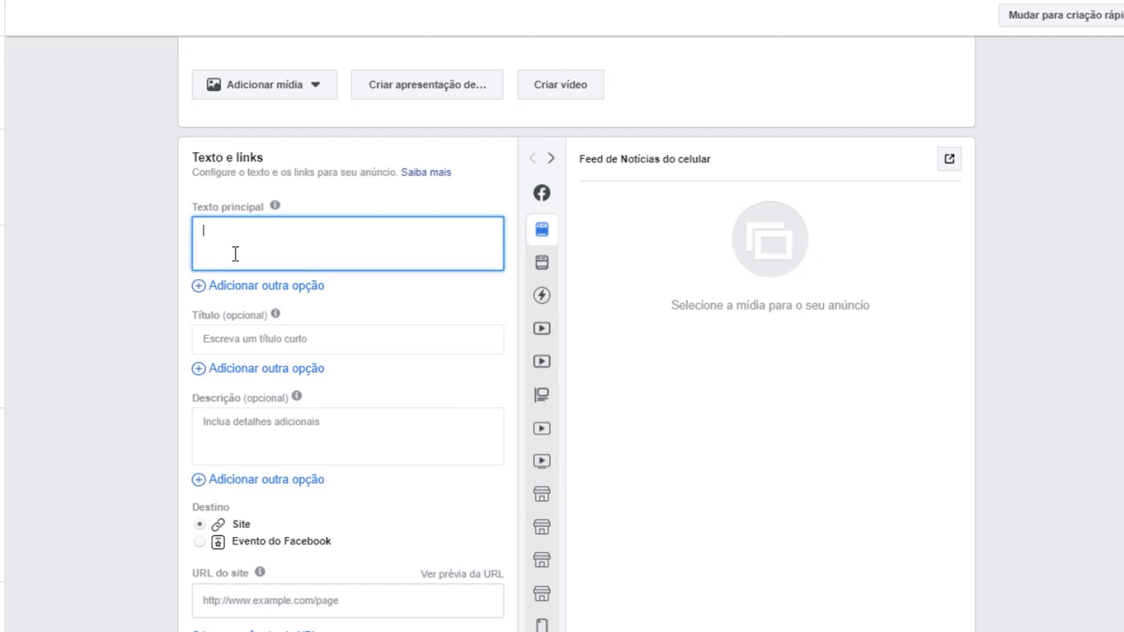
pyautogui.moveTo(246, 286)
pyautogui.click(470, 343)
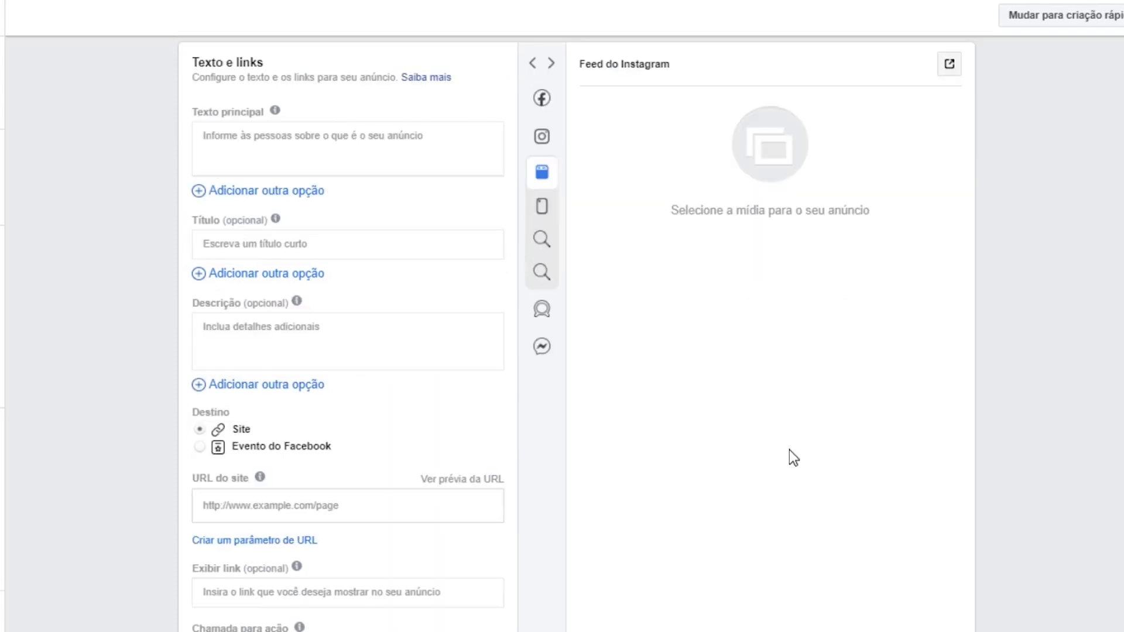
# - Expand the Facebook placements in the ad preview and review the available Facebook and Instagram preview positions
pyautogui.moveTo(547, 109)
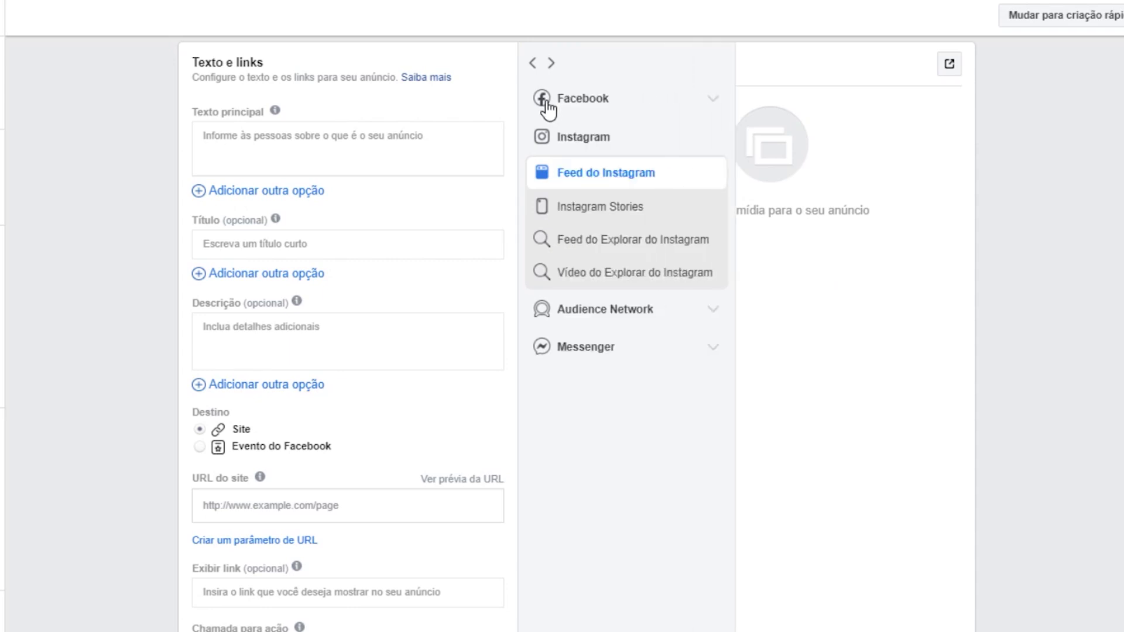
pyautogui.click(575, 105)
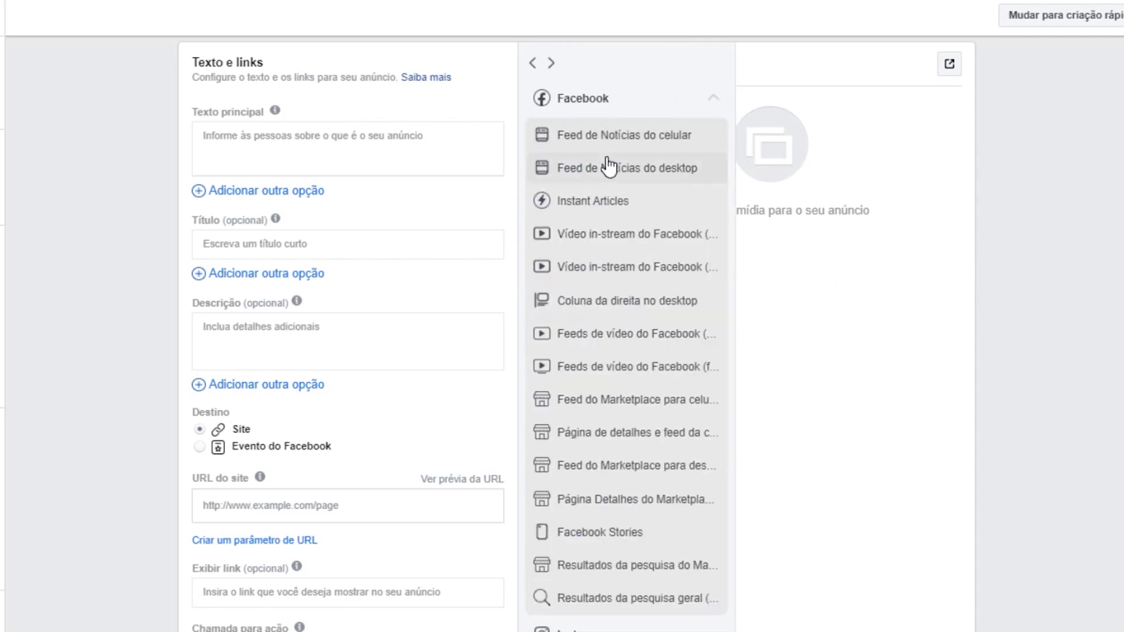
pyautogui.click(596, 105)
pyautogui.click(597, 138)
# - Examine the ad's Rastreamento section and read the explanation of the Pixel do Facebook option
pyautogui.scroll(-10, 612, 258)
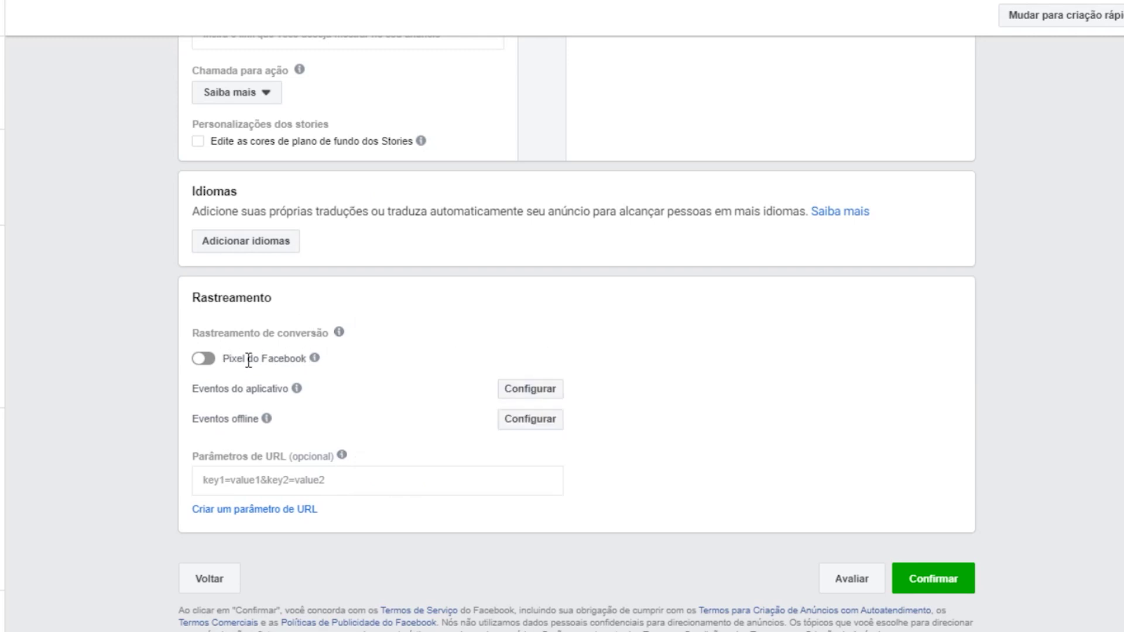
pyautogui.moveTo(314, 360)
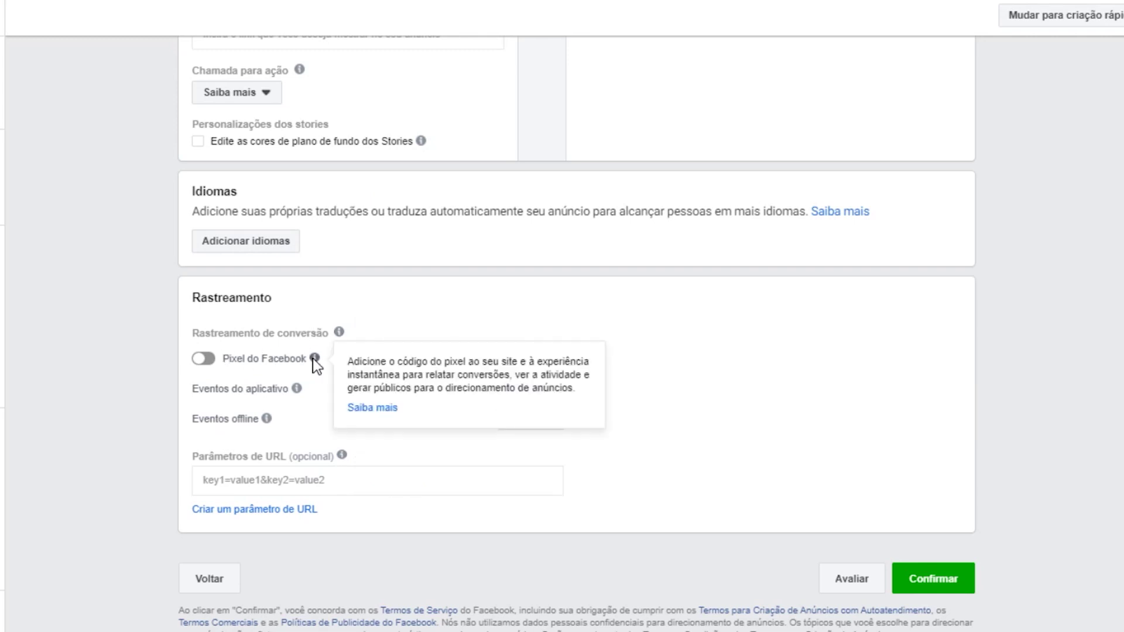